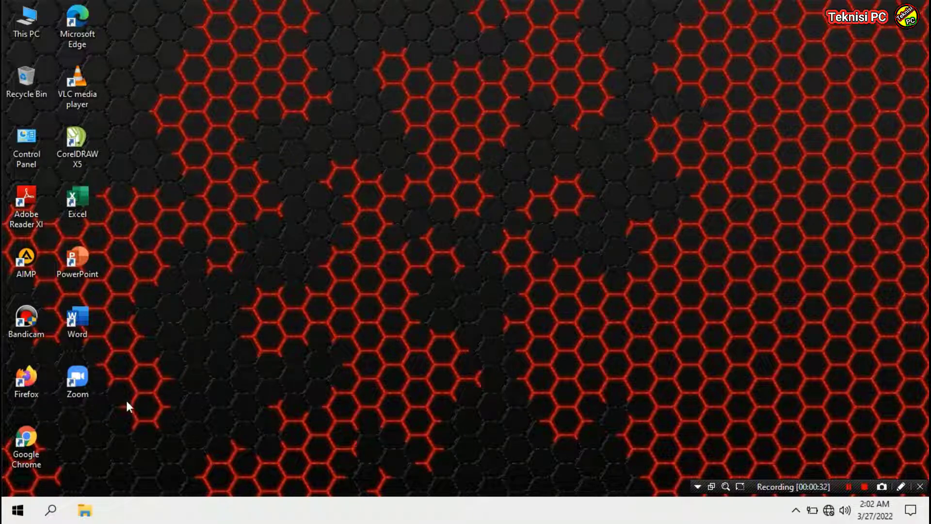
Step: Examine the installed display adapter in Computer Management's Device Manager, then minimize Computer Management and close File Explorer
{"action": "left_click", "coordinate": [83, 509]}
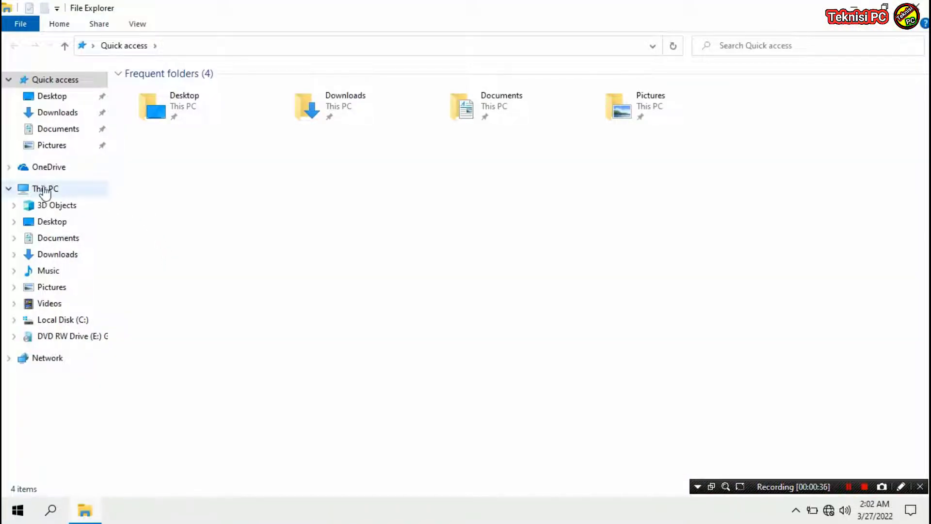
{"action": "right_click", "coordinate": [60, 197]}
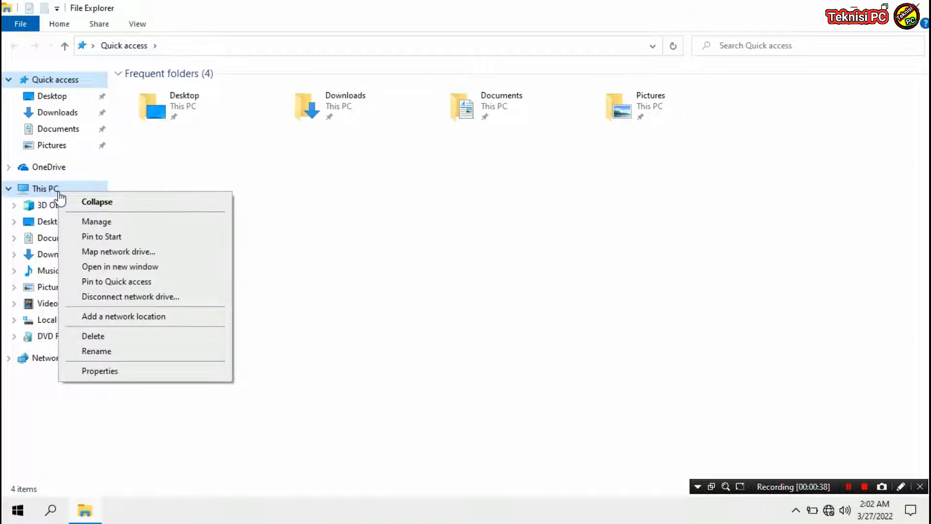
{"action": "left_click", "coordinate": [99, 222]}
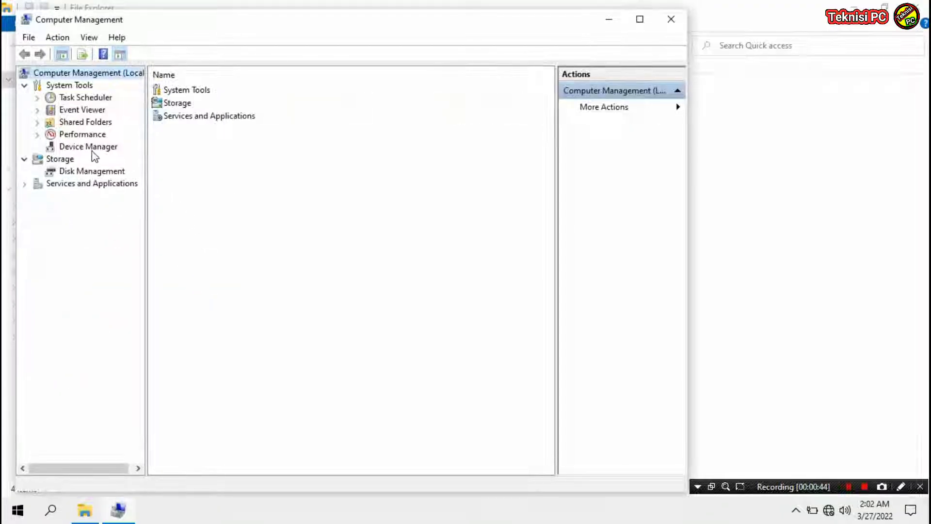
{"action": "left_click", "coordinate": [87, 148]}
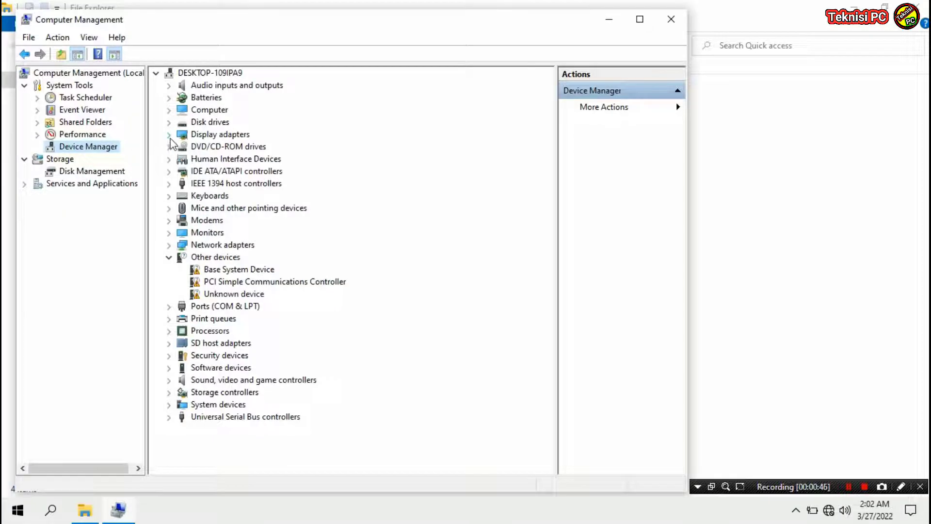
{"action": "left_click", "coordinate": [169, 137]}
{"action": "left_click", "coordinate": [238, 148]}
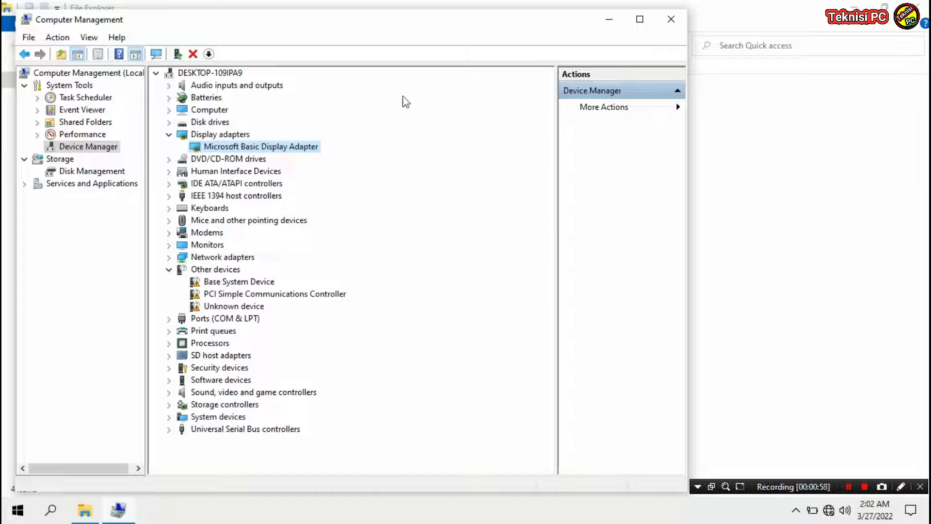
{"action": "left_click", "coordinate": [613, 21]}
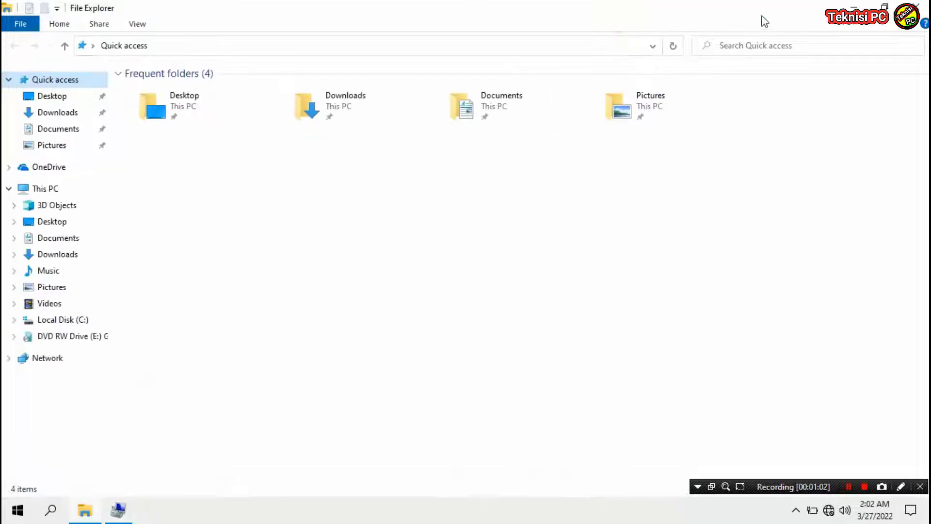
{"action": "left_click", "coordinate": [916, 5]}
Step: Connect the computer to the Siwowedan Wi-Fi network
{"action": "left_click", "coordinate": [831, 515]}
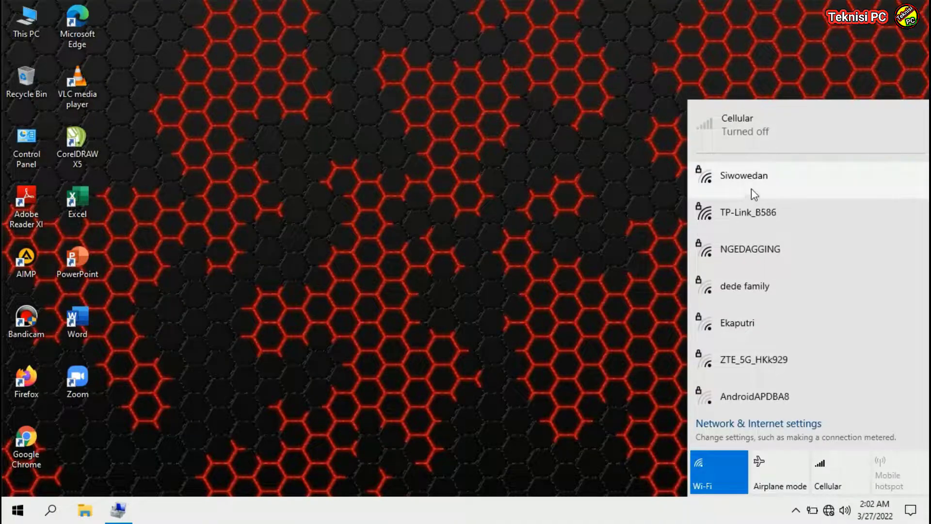
{"action": "left_click", "coordinate": [752, 189]}
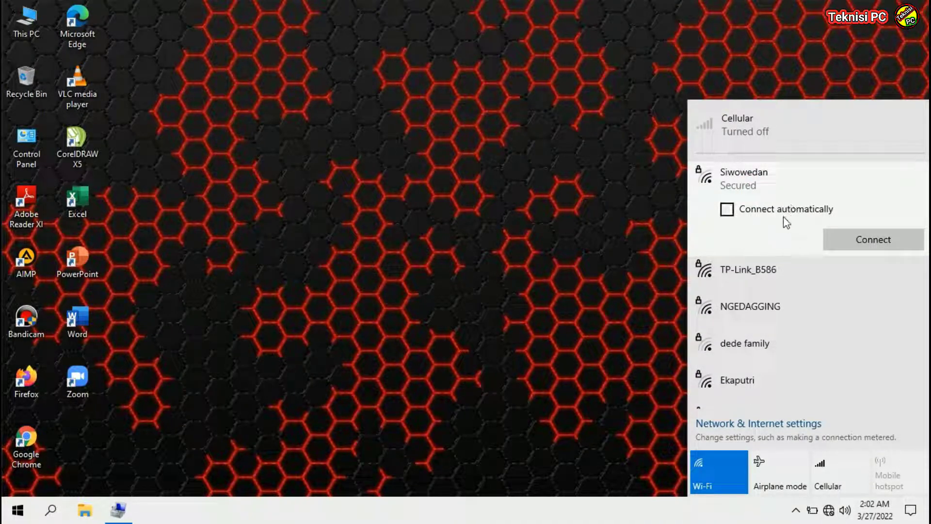
{"action": "left_click", "coordinate": [838, 247]}
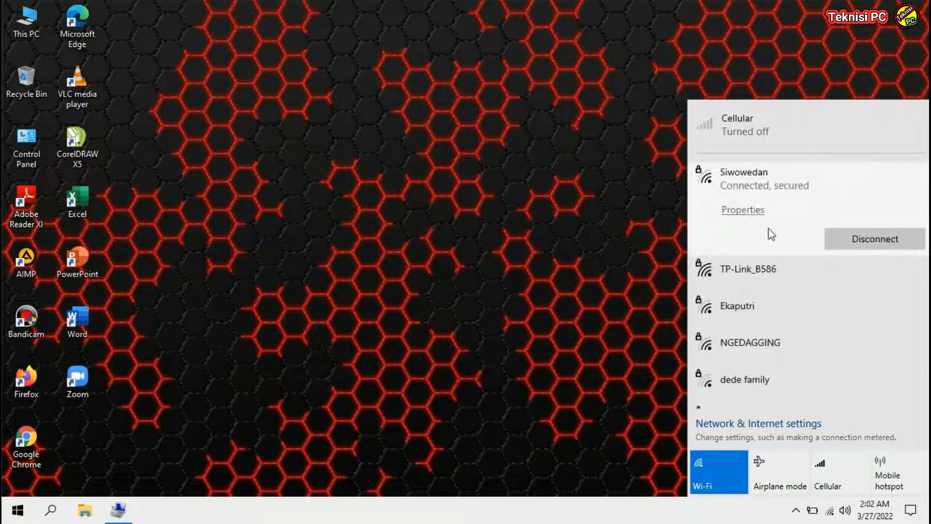
{"action": "left_click", "coordinate": [607, 246]}
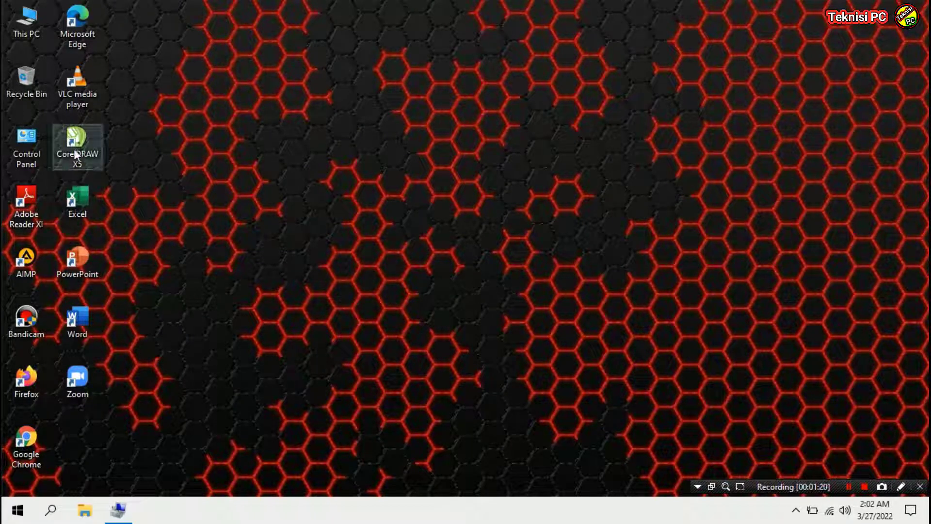
Step: Open Microsoft Edge, dismiss the recently closed tabs tip and search the web for "3dp chip download"
{"action": "left_click", "coordinate": [81, 33]}
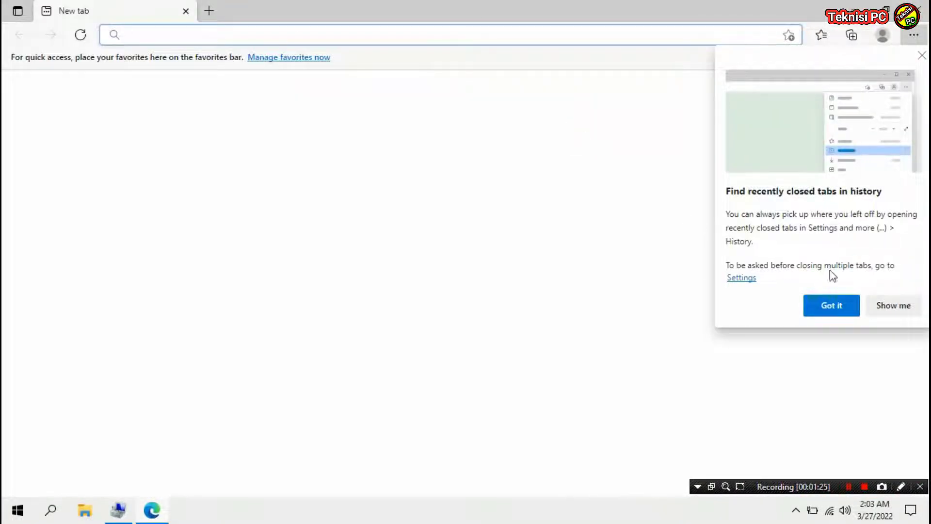
{"action": "left_click", "coordinate": [831, 306]}
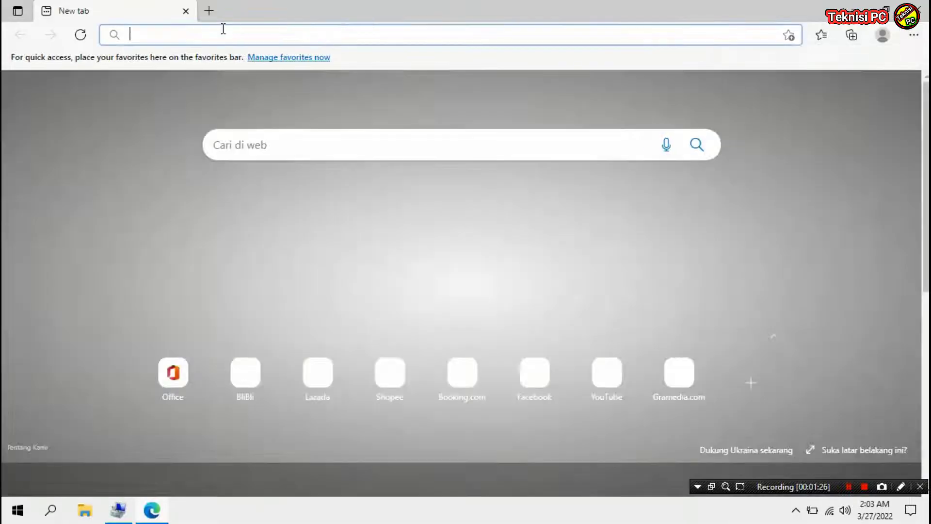
{"action": "left_click", "coordinate": [214, 35]}
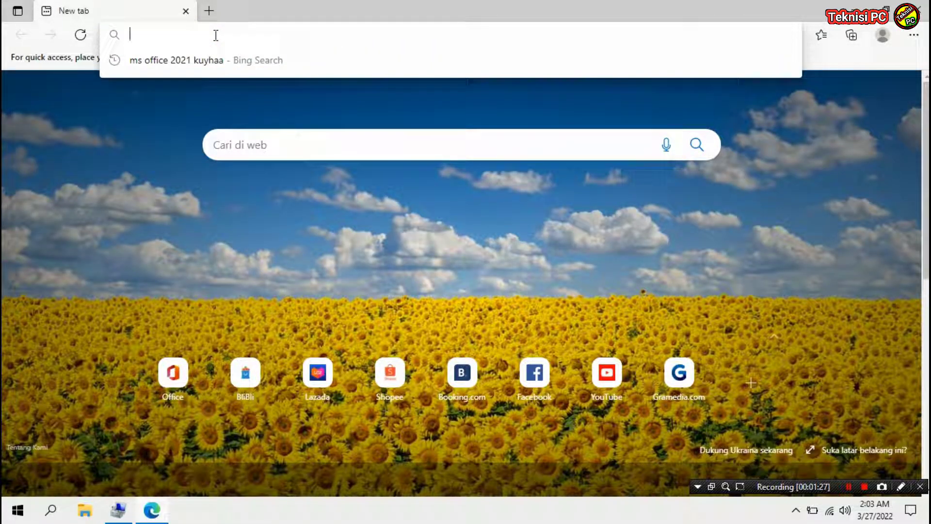
{"action": "type", "text": "3DP CH"}
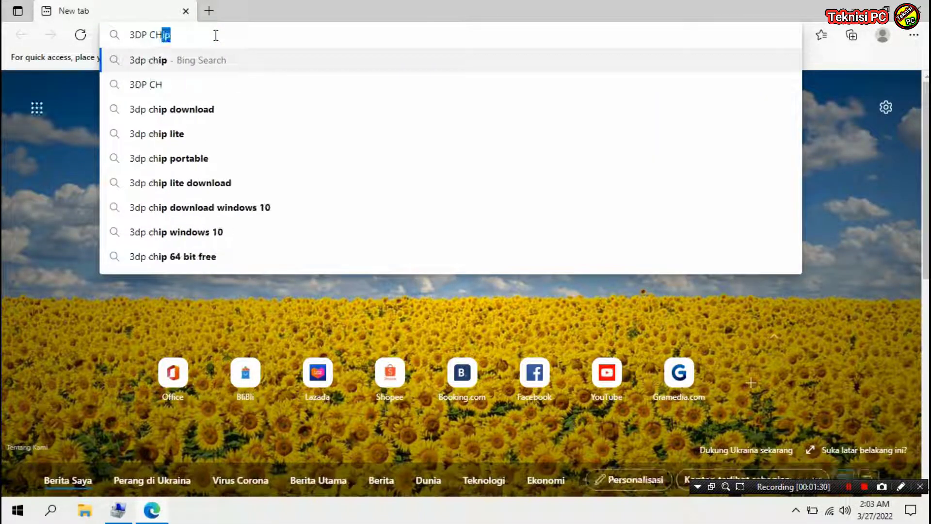
{"action": "type", "text": "IP"}
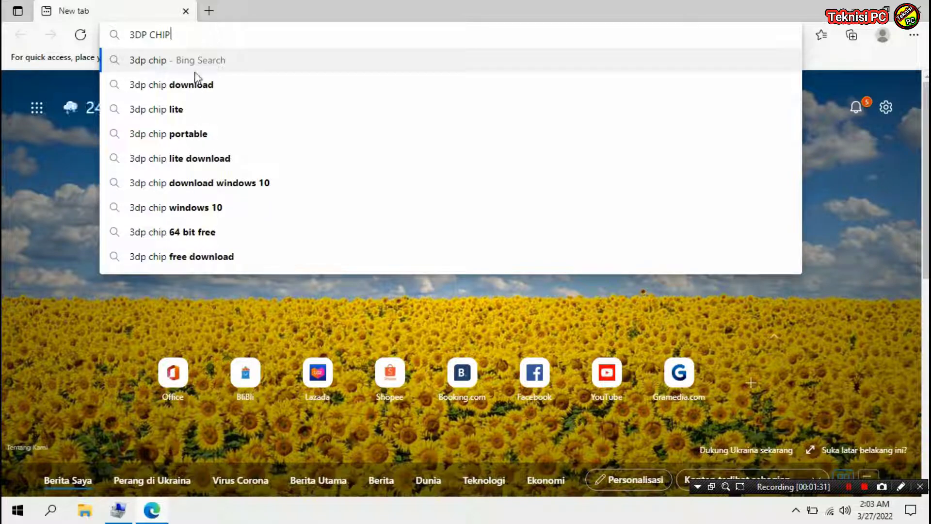
{"action": "left_click", "coordinate": [197, 85]}
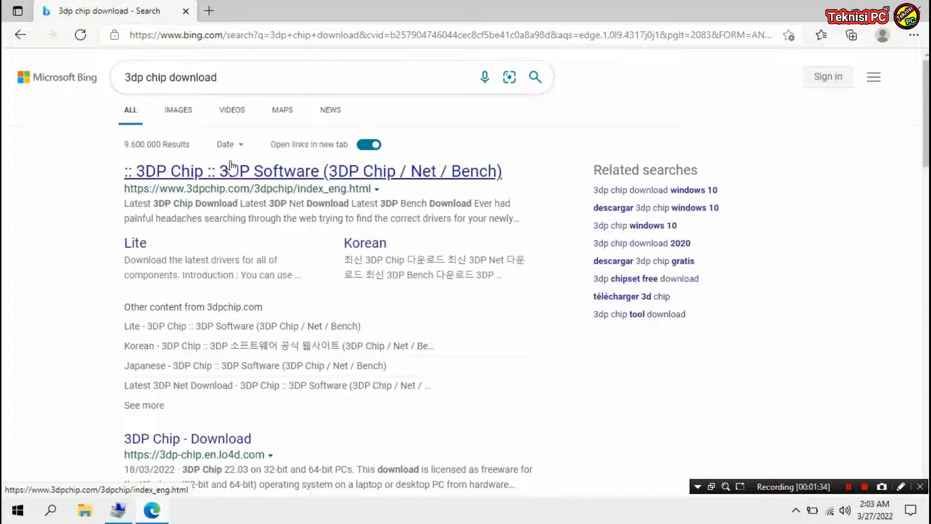
Step: Download the latest 3DP Chip version, 3DP_Chip_v2203.exe, from the official 3dpchip.com site and close the browser
{"action": "left_click", "coordinate": [276, 173]}
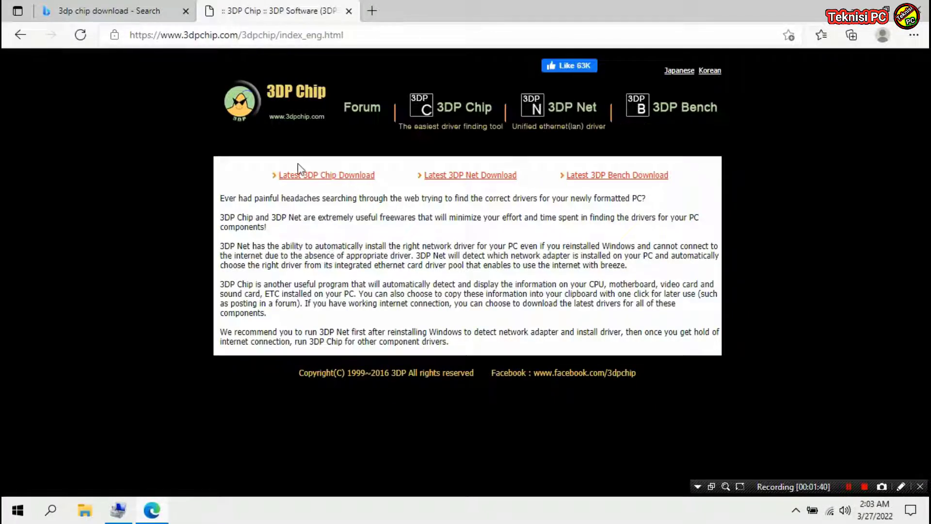
{"action": "left_click", "coordinate": [329, 176]}
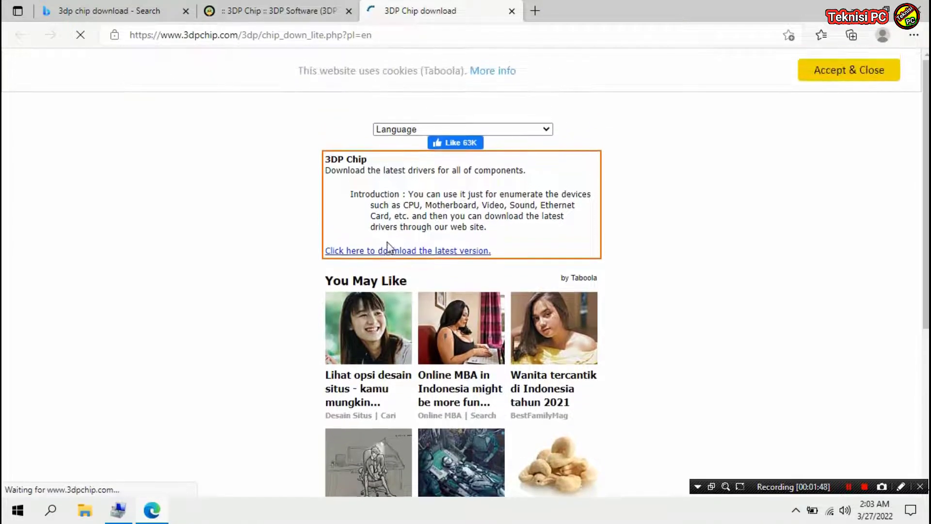
{"action": "left_click", "coordinate": [436, 255]}
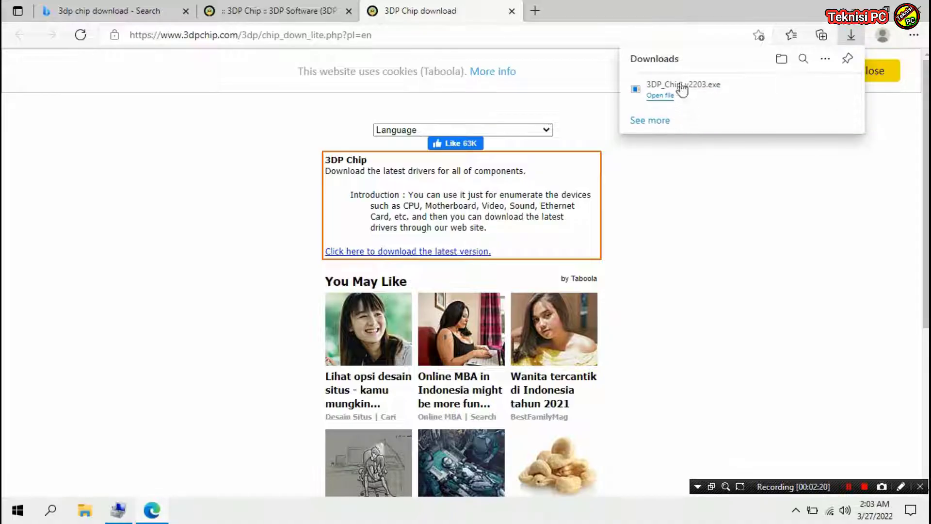
{"action": "left_click", "coordinate": [683, 92]}
{"action": "key", "text": "alt+F4"}
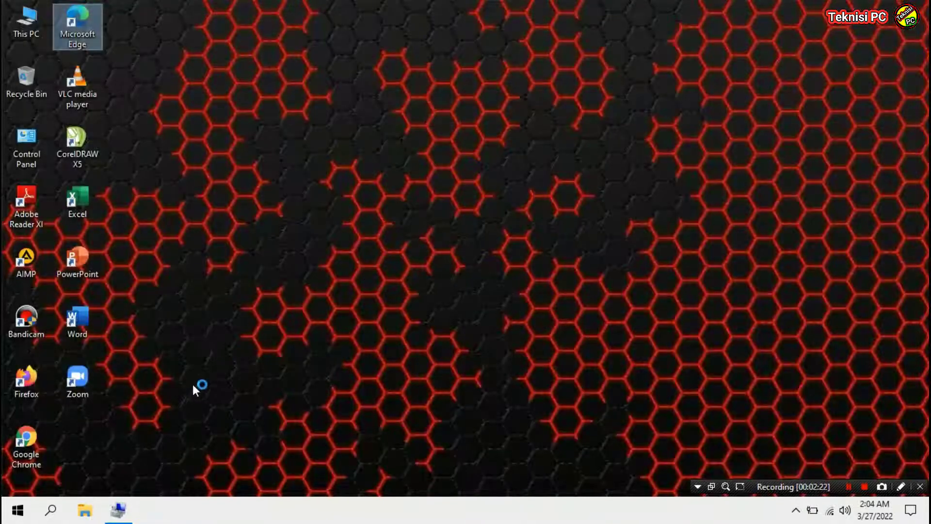
Step: Run 3DP_Chip_v2203 from the Downloads folder and close File Explorer
{"action": "left_click", "coordinate": [86, 515]}
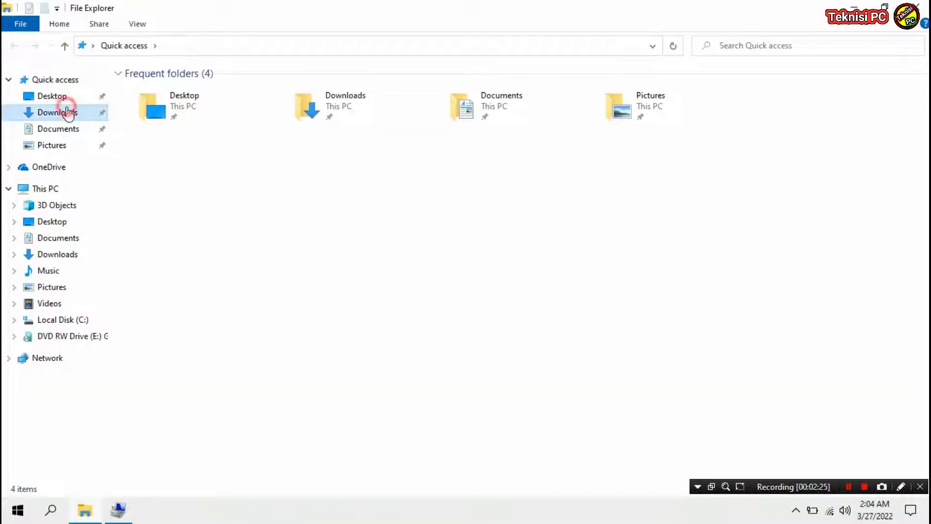
{"action": "left_click", "coordinate": [68, 113]}
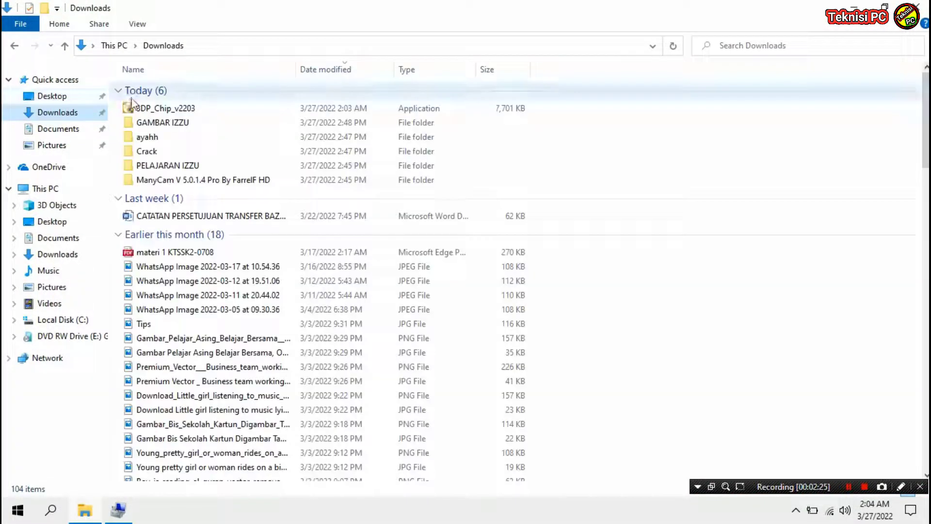
{"action": "left_click", "coordinate": [164, 111]}
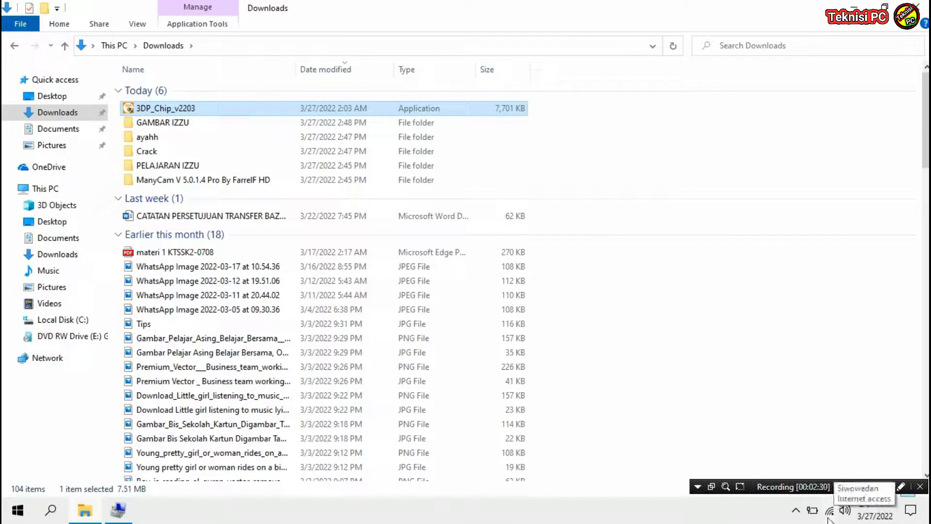
{"action": "double_click", "coordinate": [171, 110]}
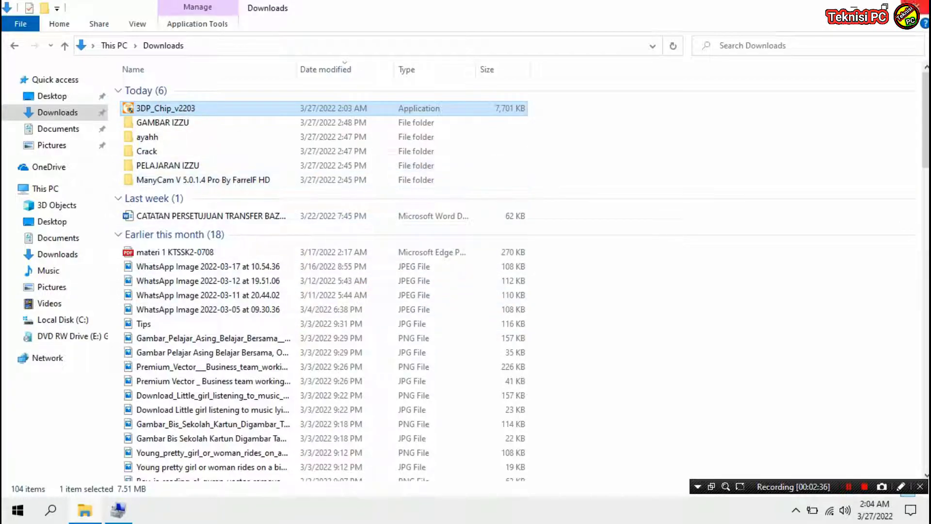
{"action": "left_click", "coordinate": [921, 6]}
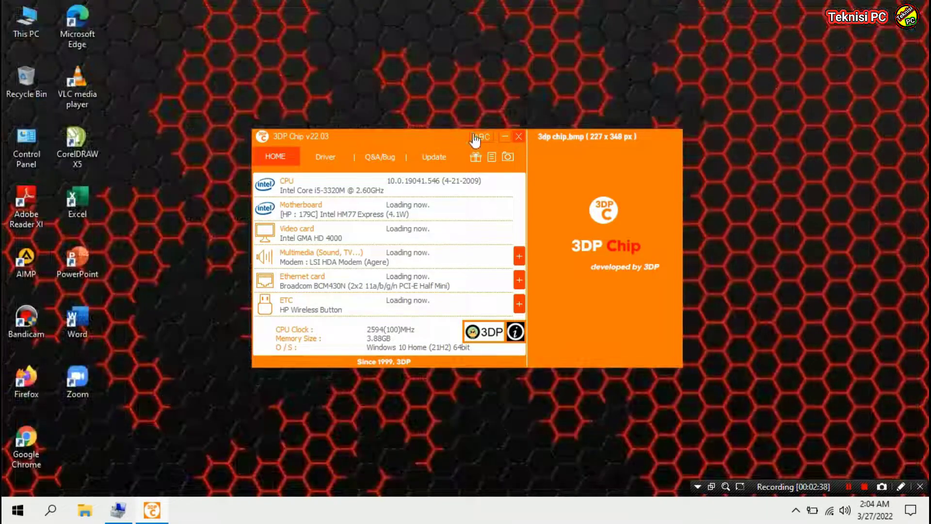
Step: Arrange a narrowed Computer Management window and the 3DP Chip window side by side to compare the video card entries
{"action": "left_click_drag", "start_coordinate": [439, 135], "coordinate": [495, 80]}
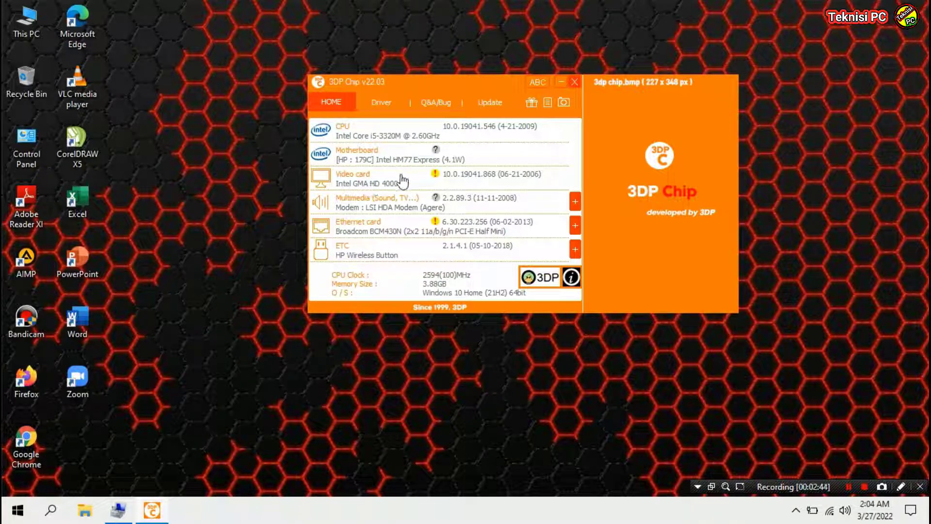
{"action": "left_click", "coordinate": [118, 509]}
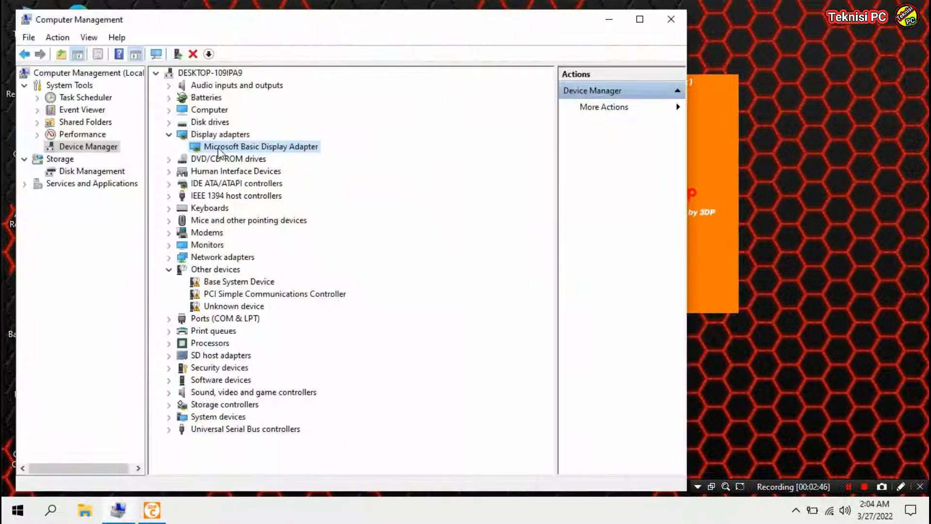
{"action": "left_click_drag", "start_coordinate": [686, 235], "coordinate": [478, 270]}
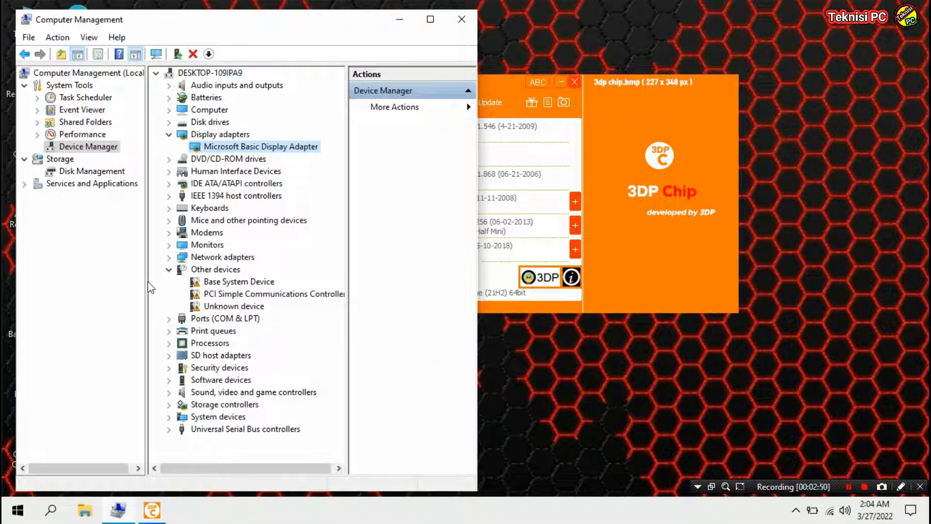
{"action": "left_click_drag", "start_coordinate": [145, 278], "coordinate": [46, 280]}
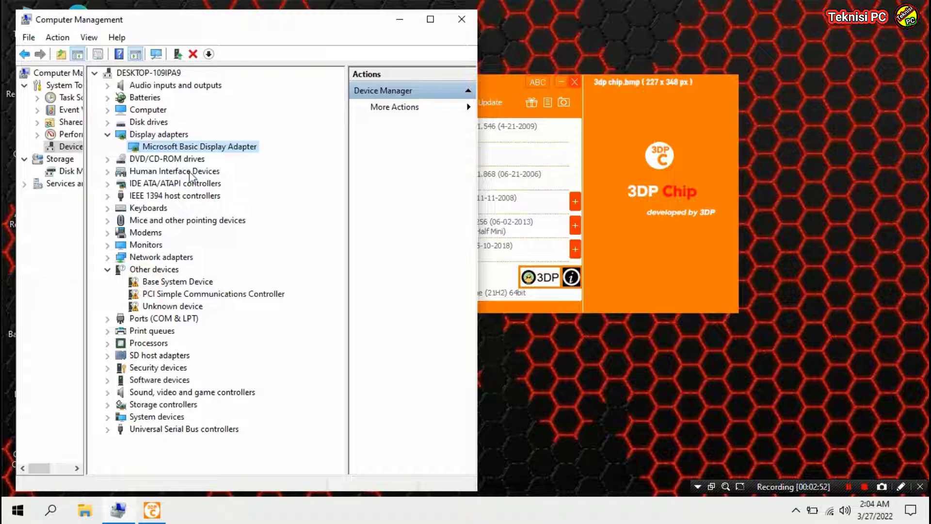
{"action": "left_click_drag", "start_coordinate": [519, 83], "coordinate": [702, 67]}
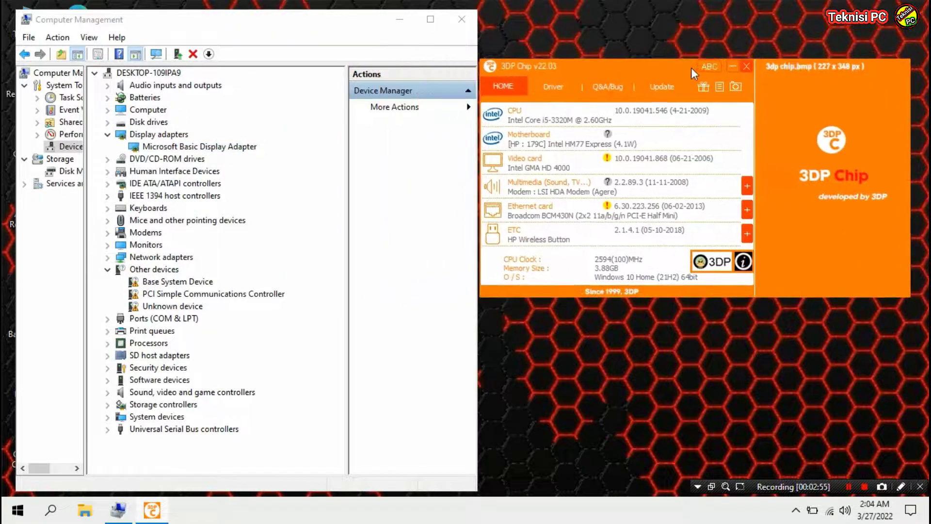
Step: Download the Intel HD Graphics 4000 driver win64_15.33.53.5161.exe through 3DP Chip's video card entry and close the browser
{"action": "left_click", "coordinate": [556, 165]}
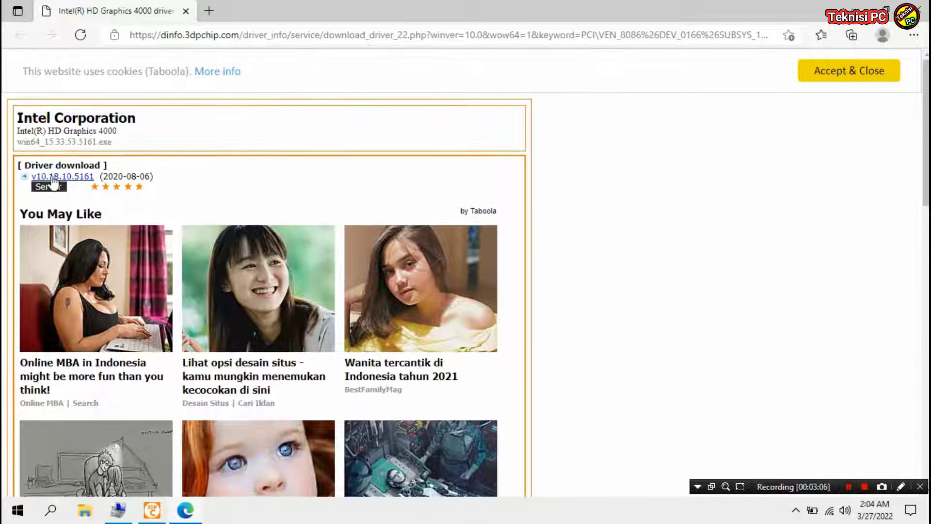
{"action": "left_click", "coordinate": [69, 177]}
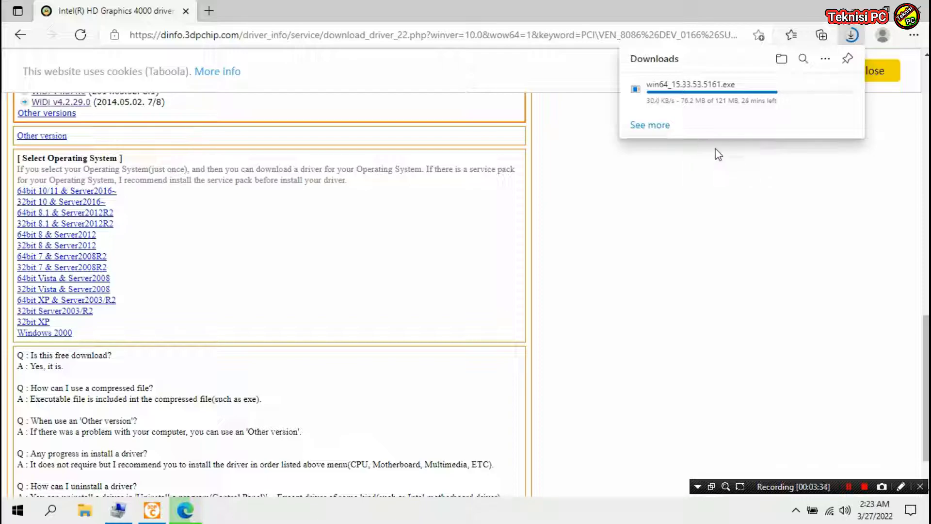
{"action": "mouse_move", "coordinate": [717, 105]}
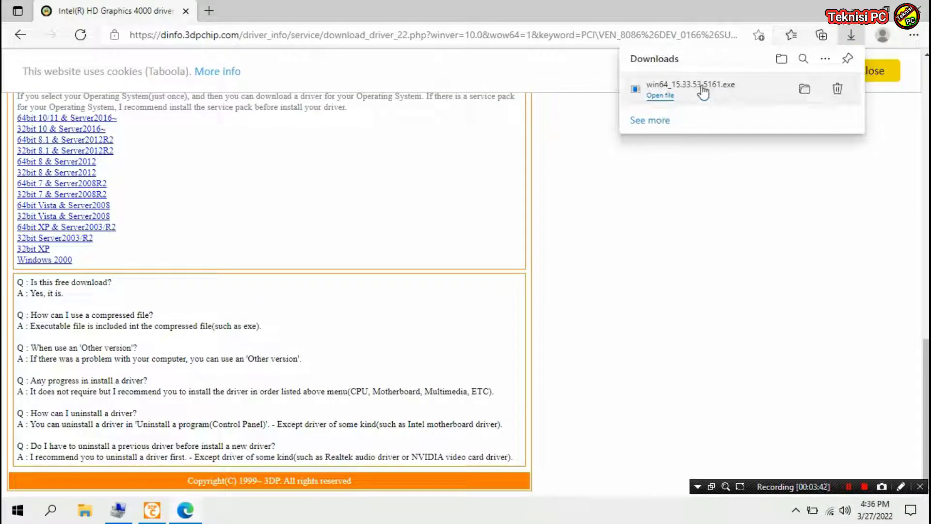
{"action": "left_click", "coordinate": [922, 15]}
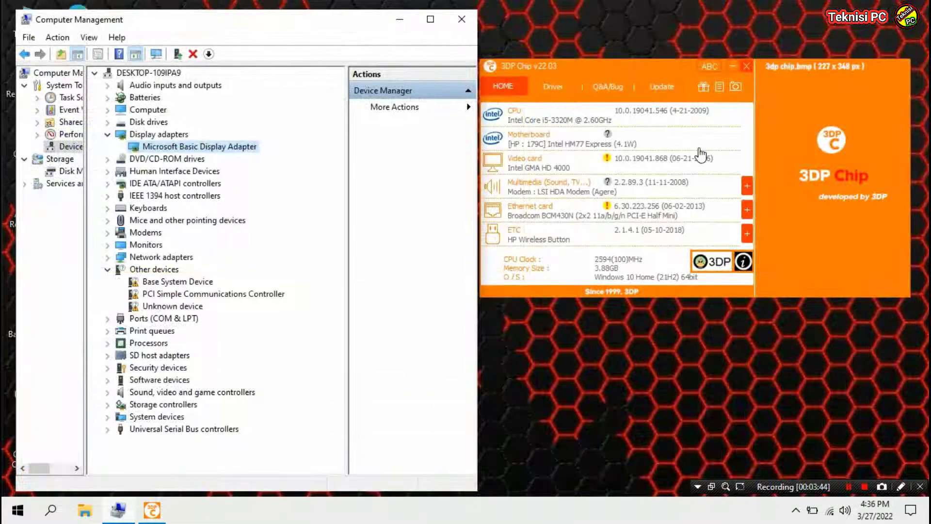
{"action": "left_click", "coordinate": [746, 68]}
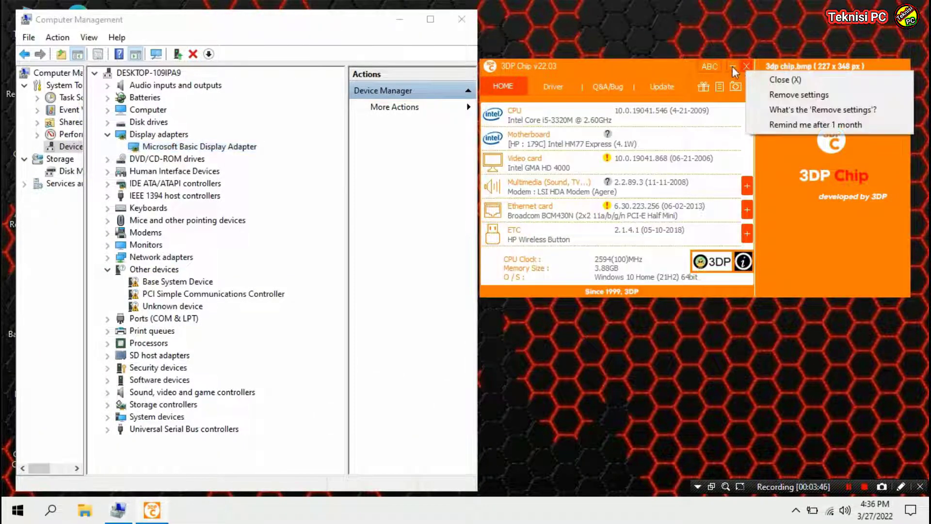
Step: Close 3DP Chip and launch the win64_15.33.53.5161 driver installer from the Downloads folder, leaving File Explorer closed
{"action": "left_click", "coordinate": [782, 80]}
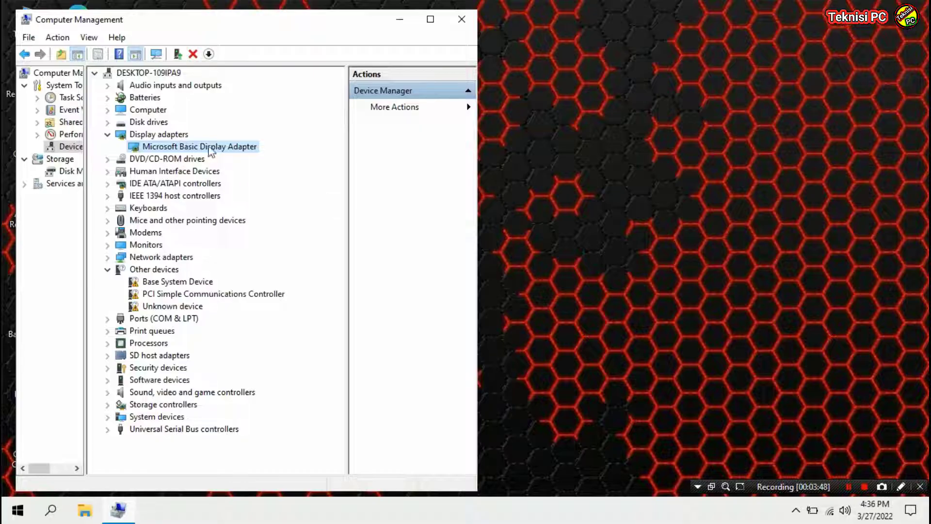
{"action": "left_click", "coordinate": [85, 510]}
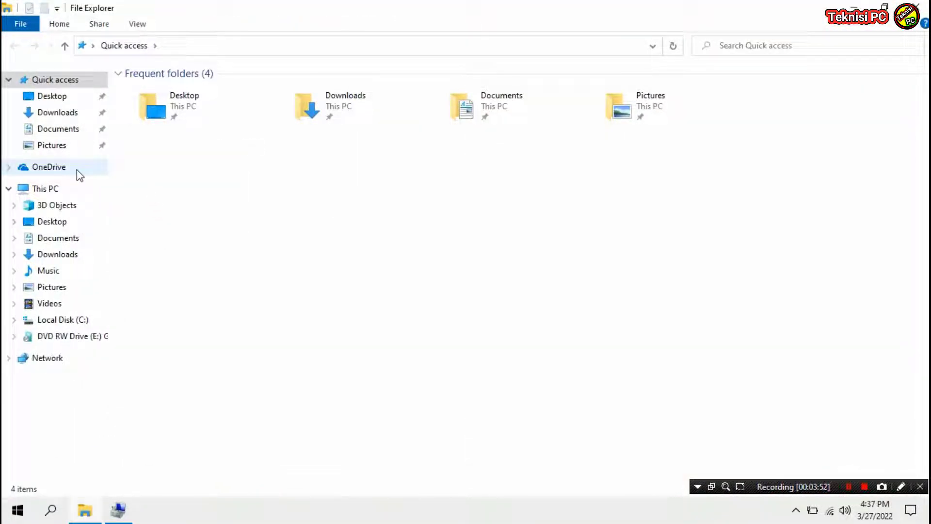
{"action": "left_click", "coordinate": [83, 122]}
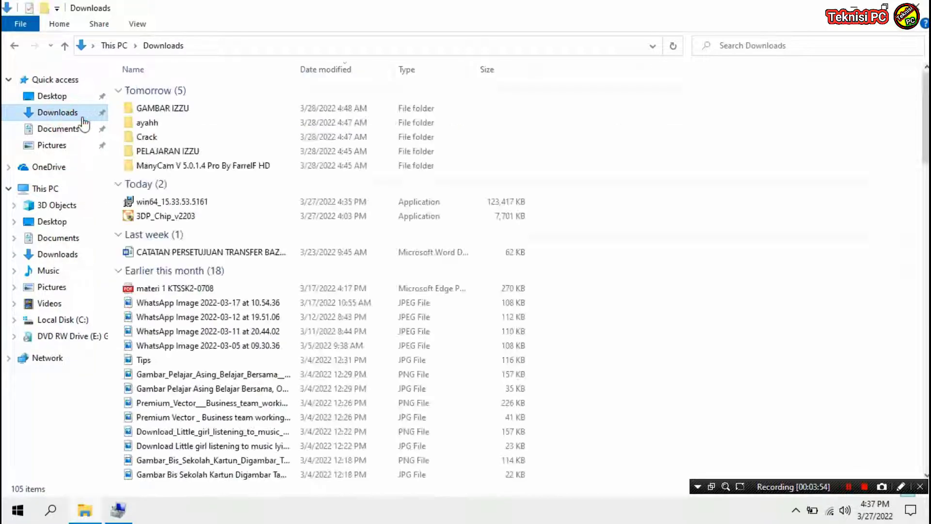
{"action": "left_click", "coordinate": [175, 202]}
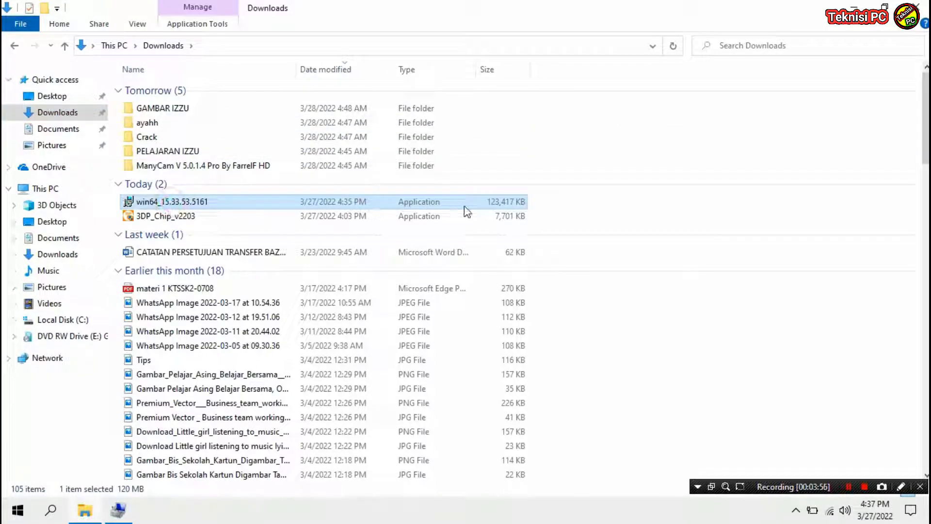
{"action": "double_click", "coordinate": [189, 203]}
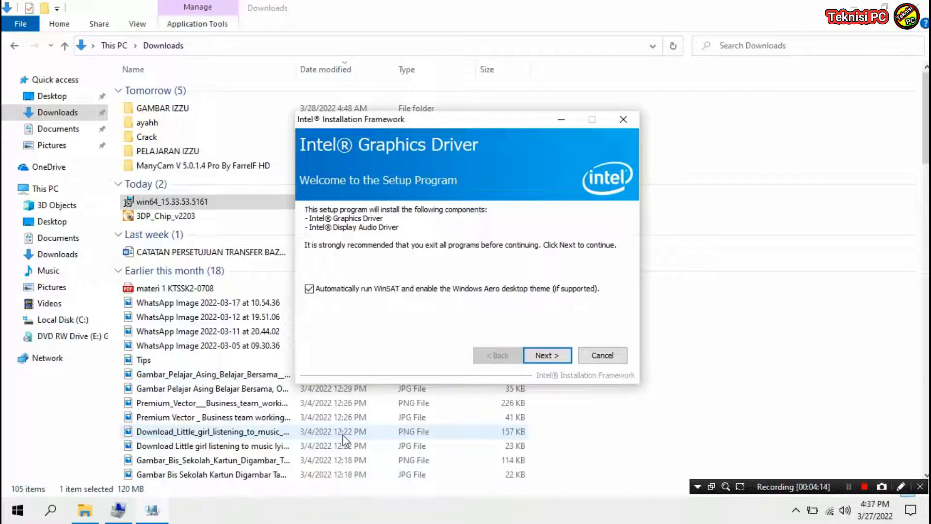
{"action": "left_click", "coordinate": [919, 5]}
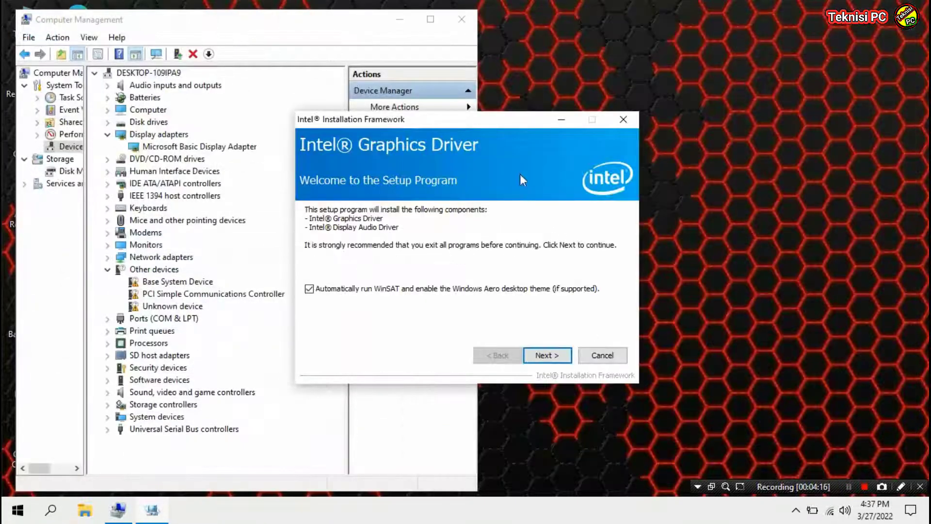
Step: Install the Intel Graphics Driver, accepting its license agreement, with the setup window placed beside Device Manager to check the display adapter
{"action": "left_click_drag", "start_coordinate": [502, 129], "coordinate": [717, 107]}
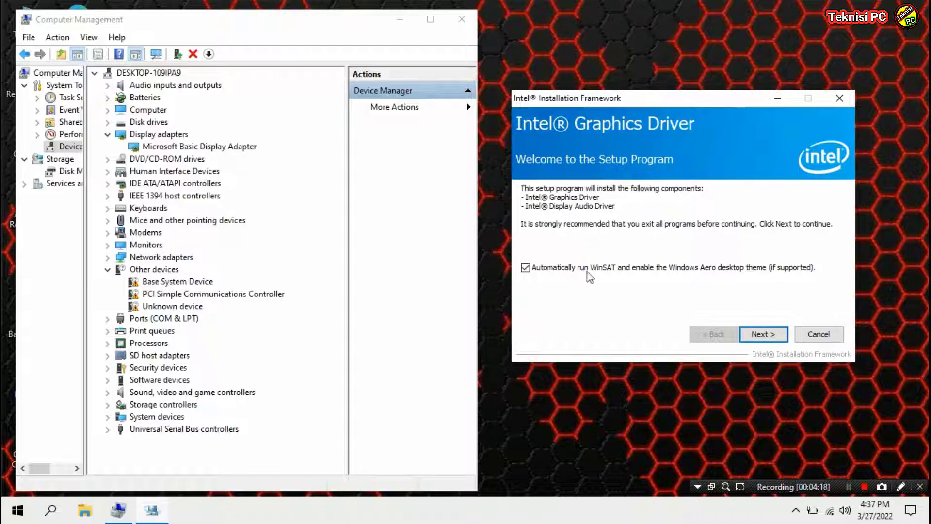
{"action": "left_click", "coordinate": [764, 334]}
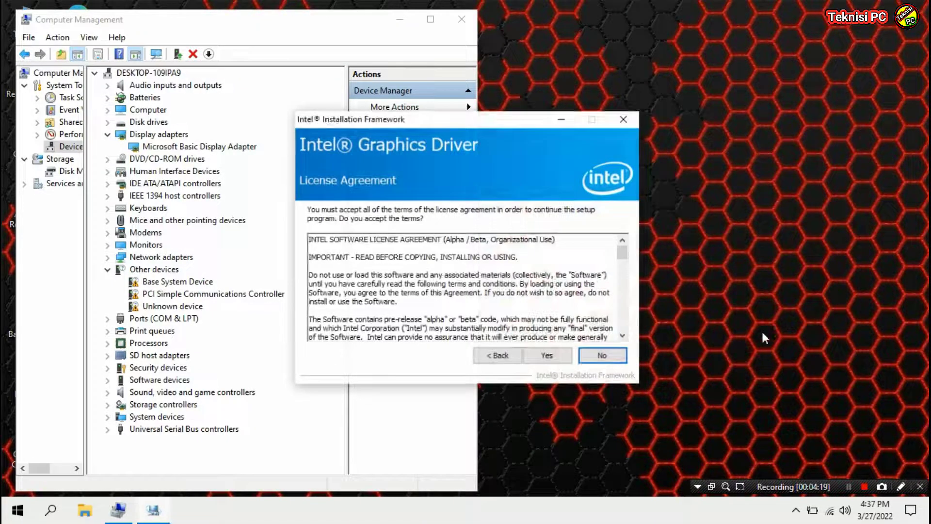
{"action": "left_click", "coordinate": [550, 351]}
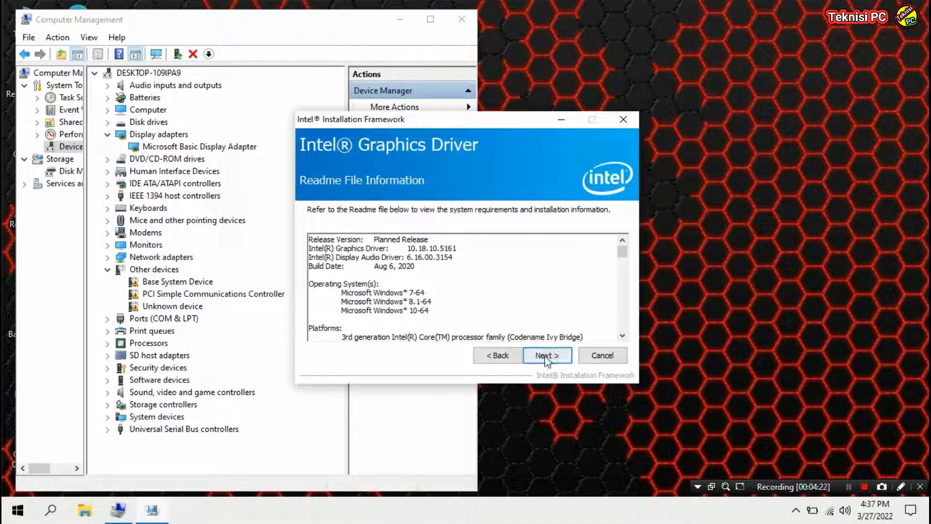
{"action": "left_click", "coordinate": [546, 356]}
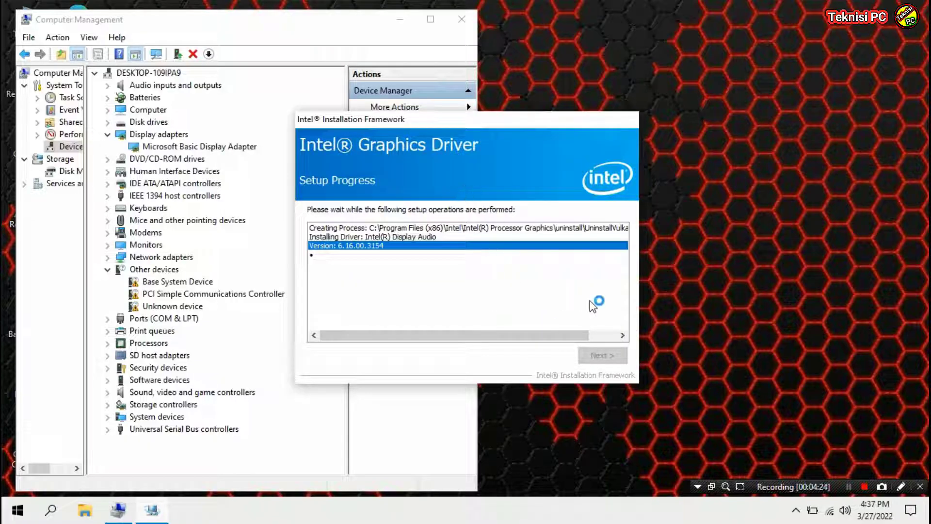
{"action": "left_click_drag", "start_coordinate": [467, 116], "coordinate": [665, 109]}
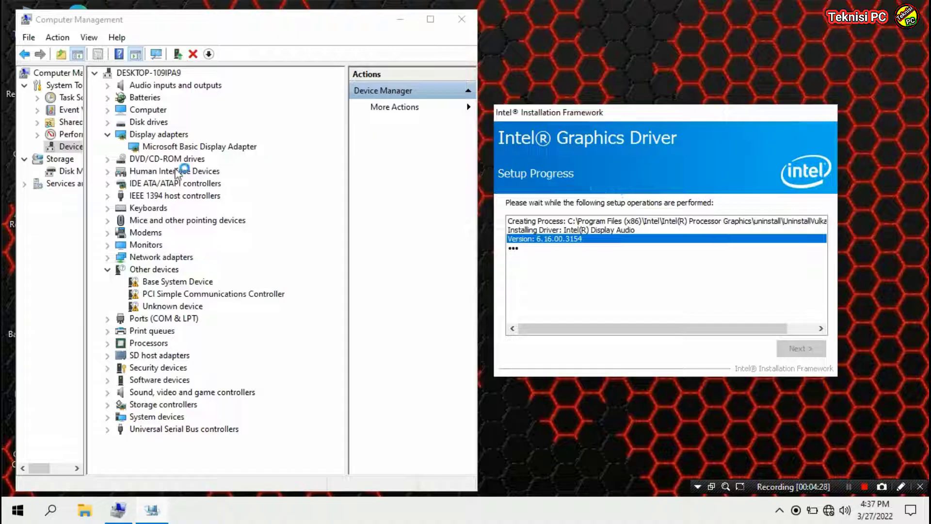
{"action": "left_click", "coordinate": [189, 147]}
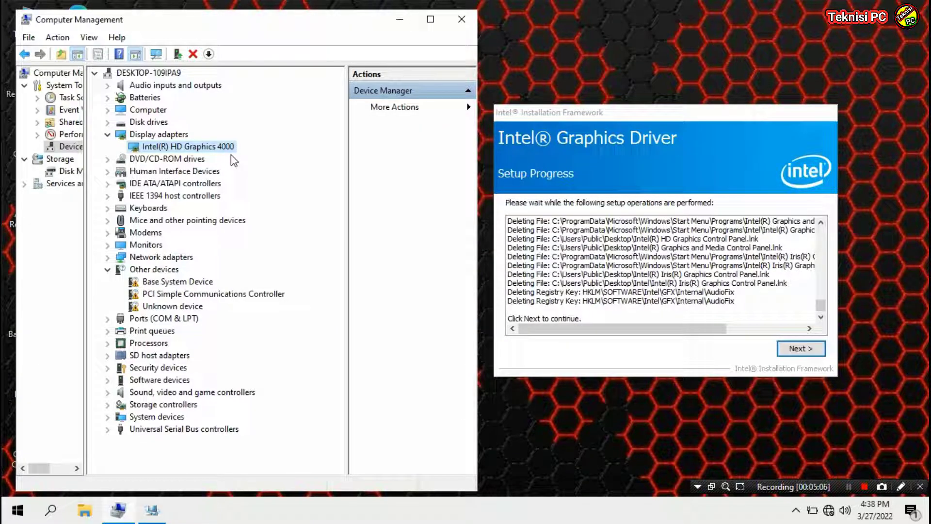
Step: Finish the Intel Graphics Driver setup with the option "No, I will restart this computer later."
{"action": "left_click", "coordinate": [796, 349]}
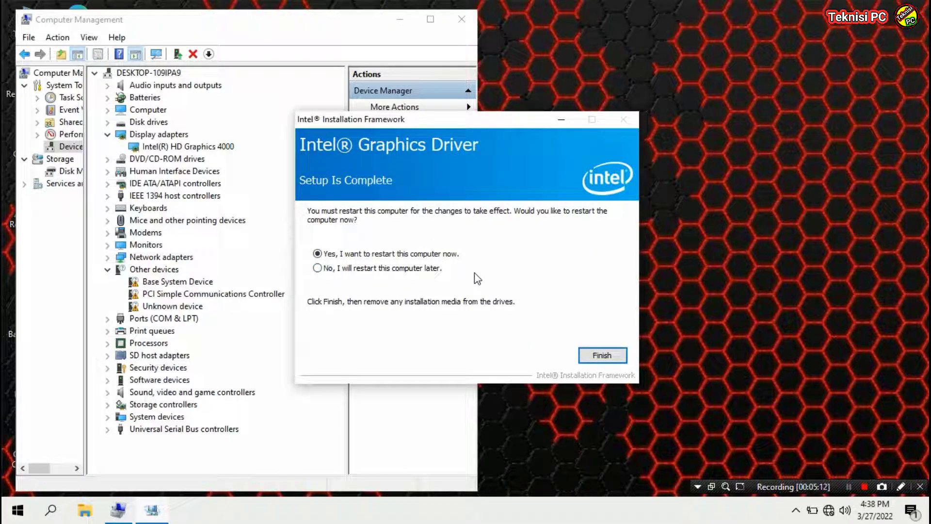
{"action": "left_click", "coordinate": [422, 268]}
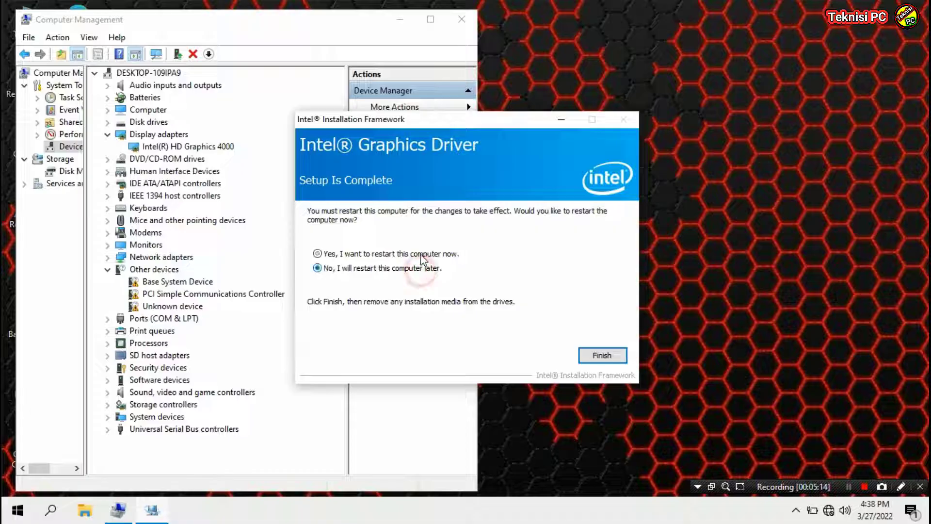
{"action": "left_click", "coordinate": [593, 355]}
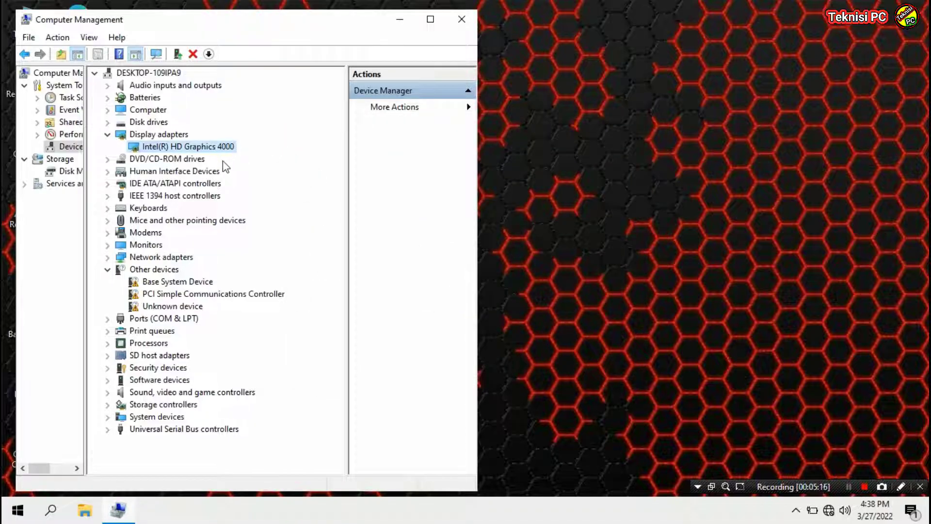
Step: Minimize the Computer Management window and refresh the desktop
{"action": "left_click", "coordinate": [400, 19]}
{"action": "right_click", "coordinate": [496, 249]}
{"action": "left_click", "coordinate": [509, 289]}
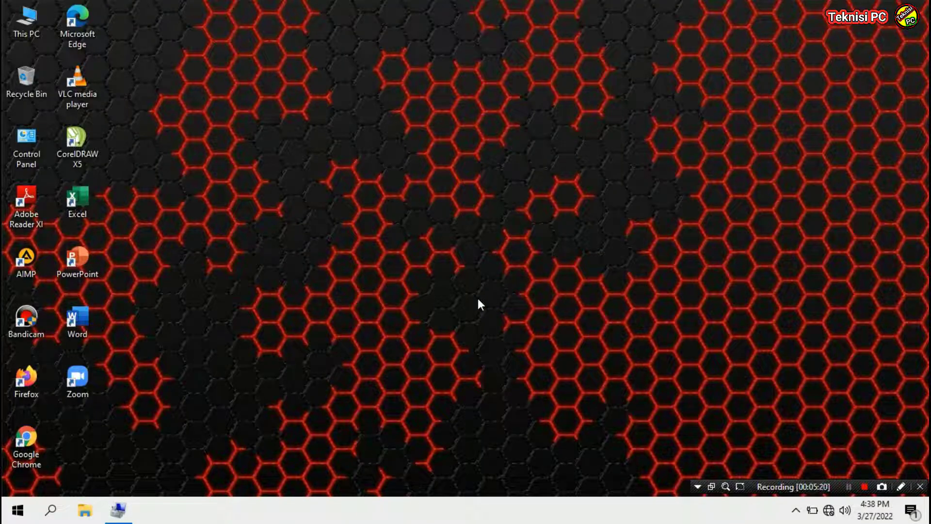